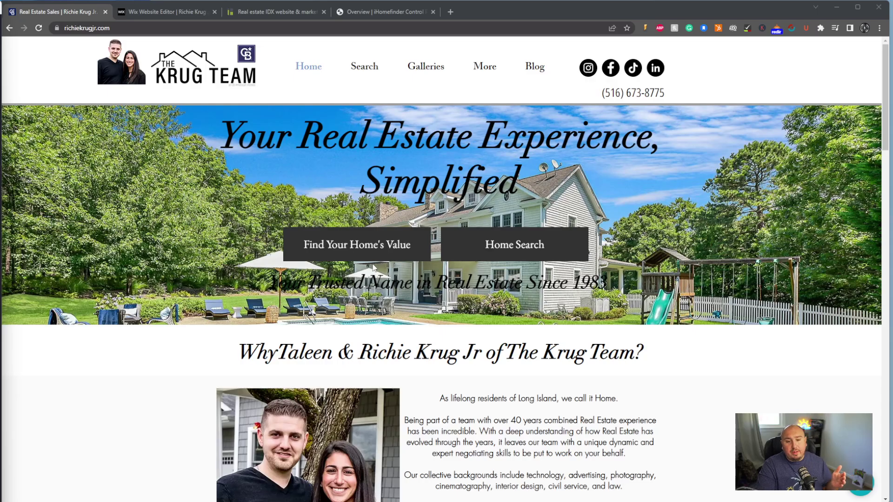
Open the Krug Team Search page with its embedded property map and 11526 listings.
scroll(577, 318, down, 2)
scroll(696, 220, up, 2)
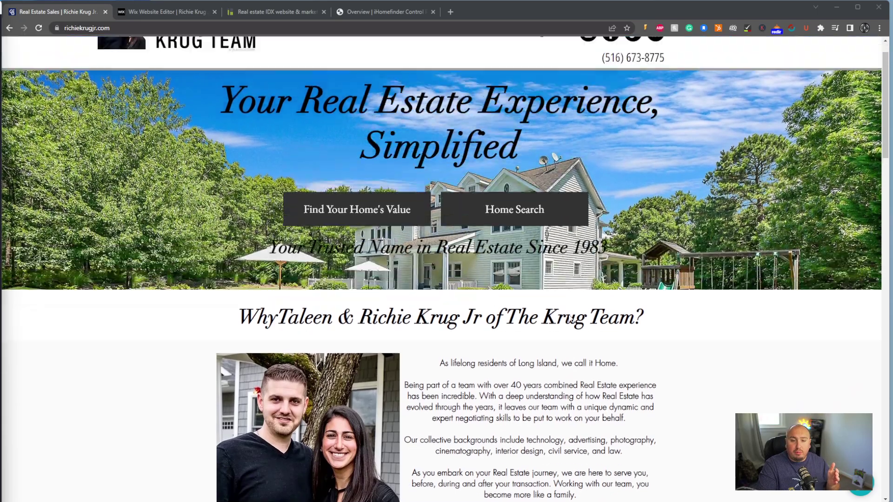
scroll(491, 220, down, 1)
scroll(491, 220, up, 1)
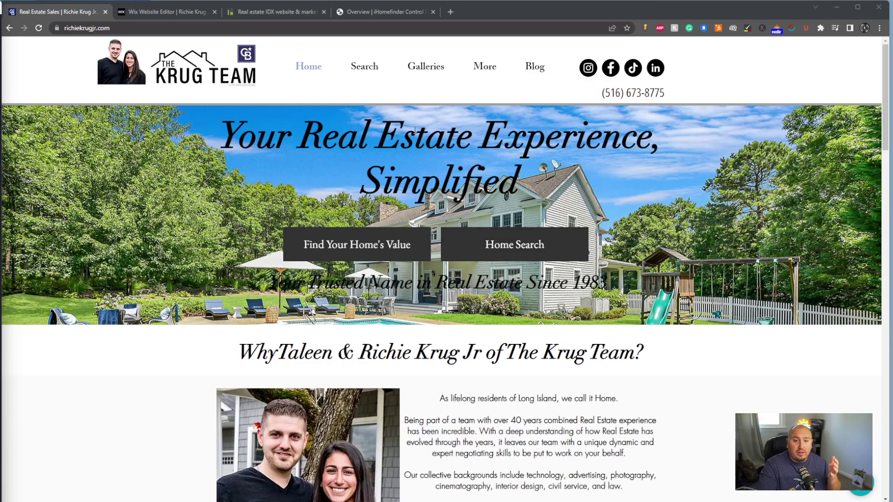
click(357, 75)
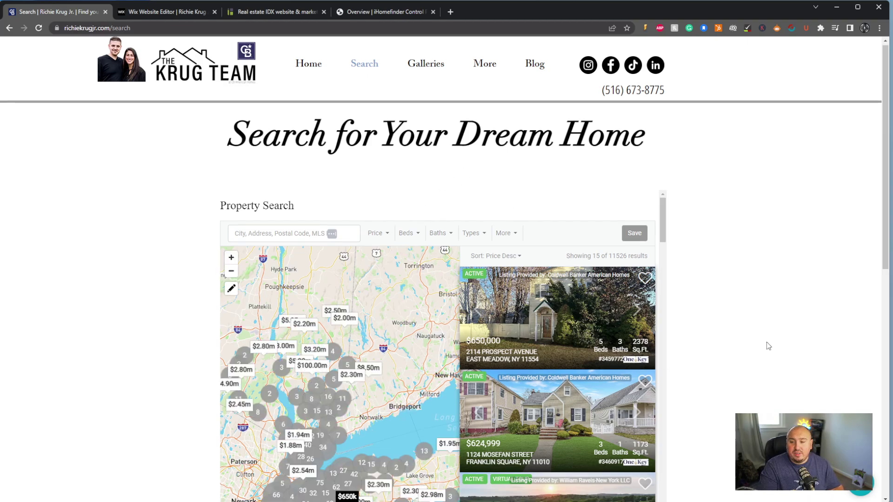
Pan the property map toward Long Island and dismiss the Register popup.
scroll(766, 341, down, 2)
drag(399, 370, 377, 298)
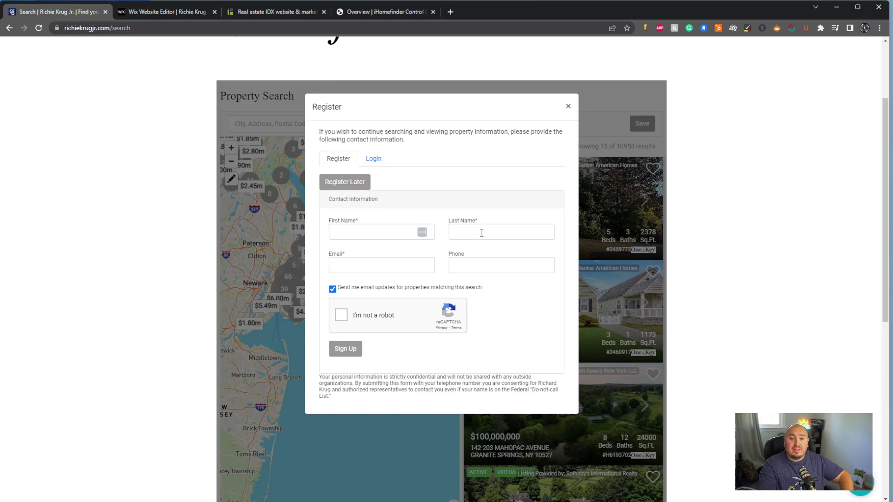
click(567, 107)
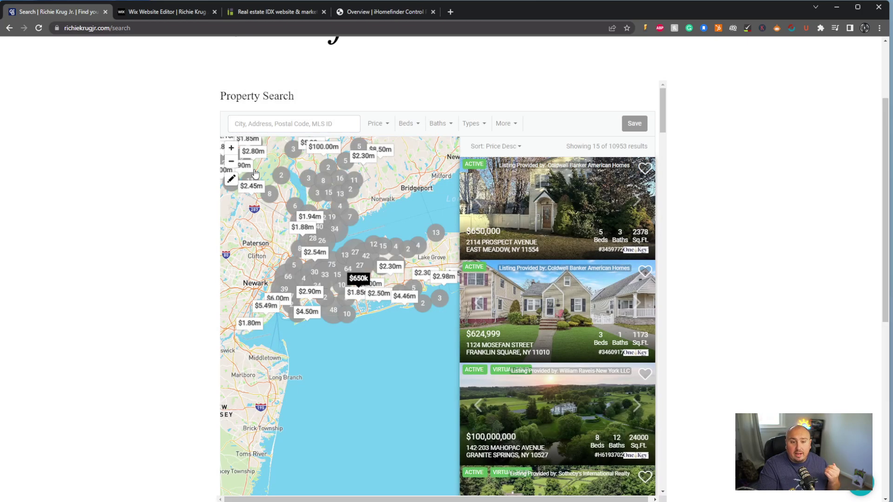
Browse the Price, Beds, Baths, Types and More filters, then return to the Wix editor.
click(377, 127)
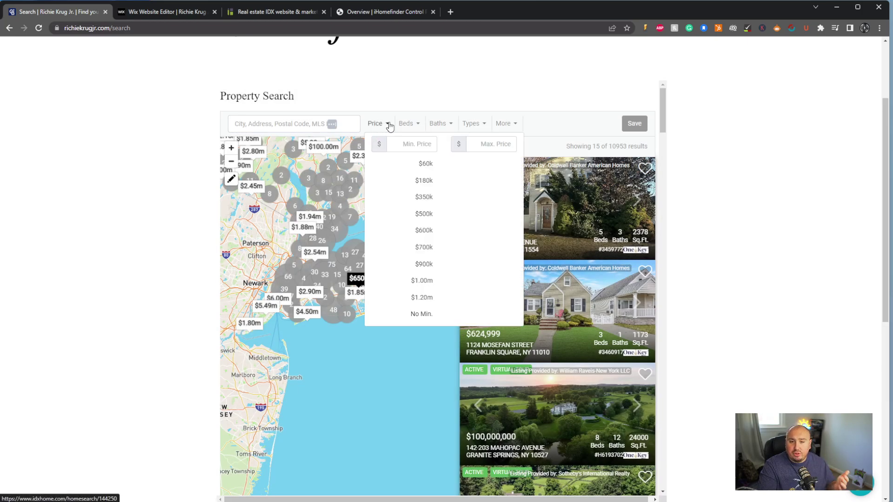
click(404, 124)
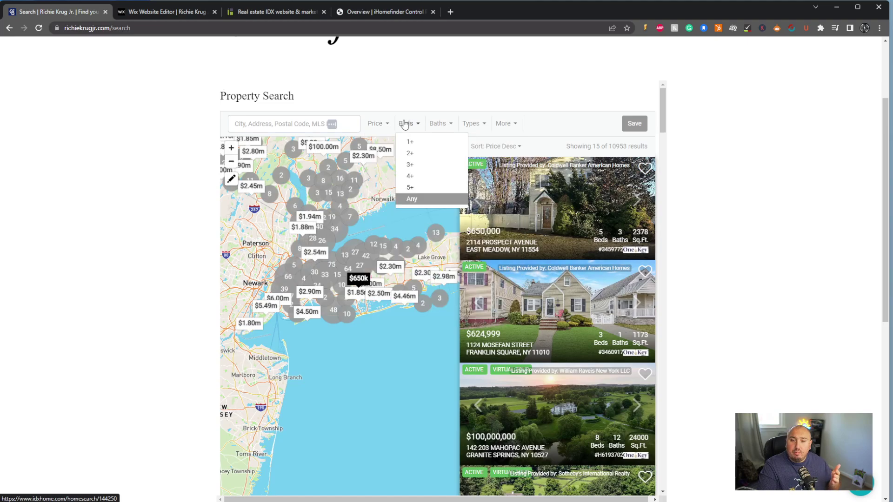
click(445, 130)
click(471, 124)
click(513, 130)
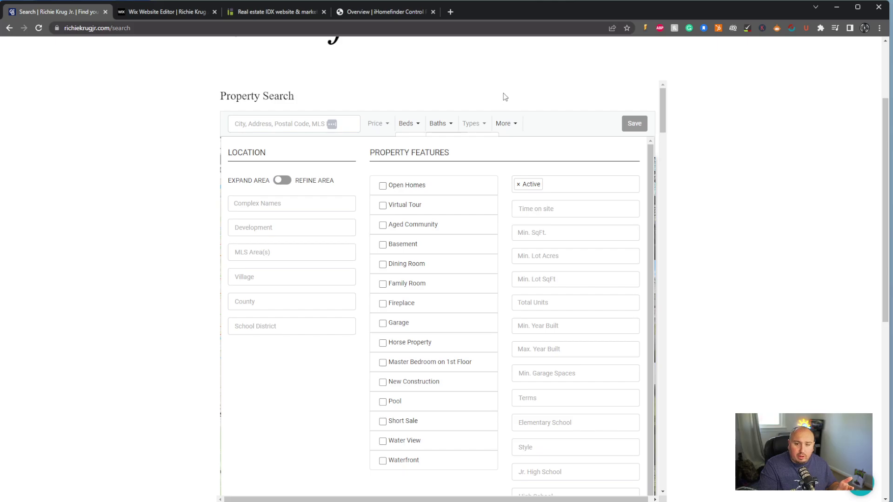
click(500, 105)
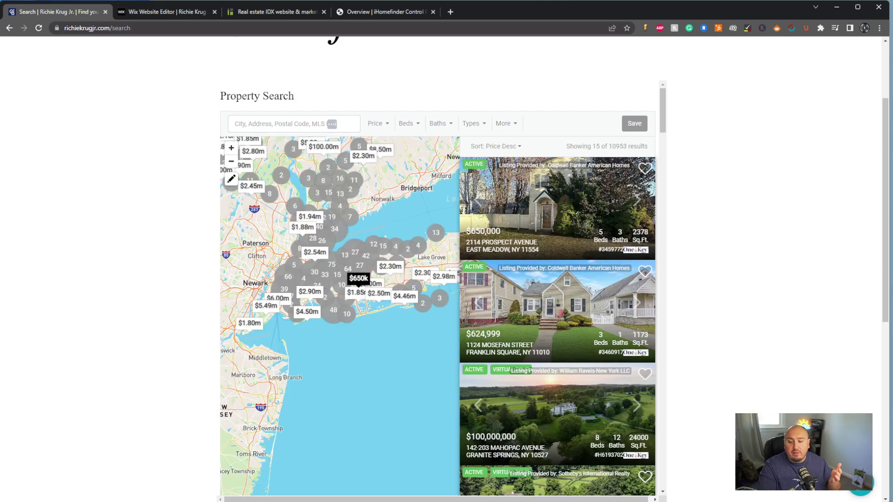
scroll(542, 167, up, 2)
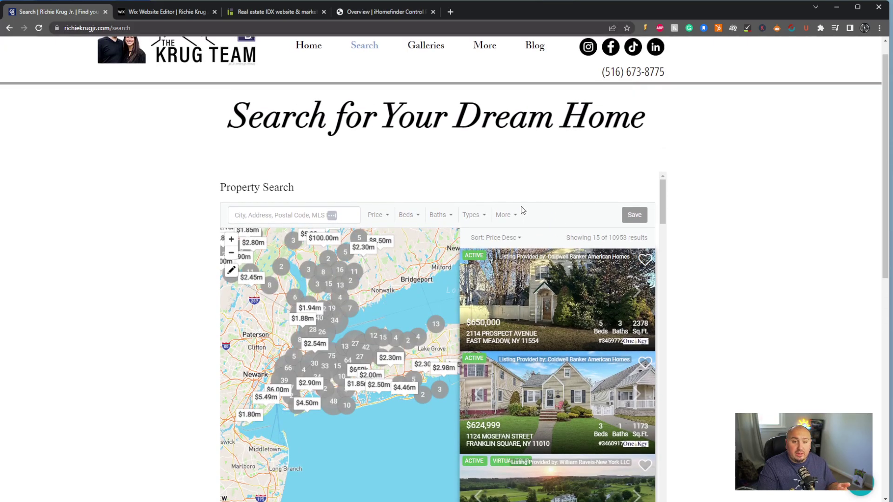
scroll(516, 210, up, 1)
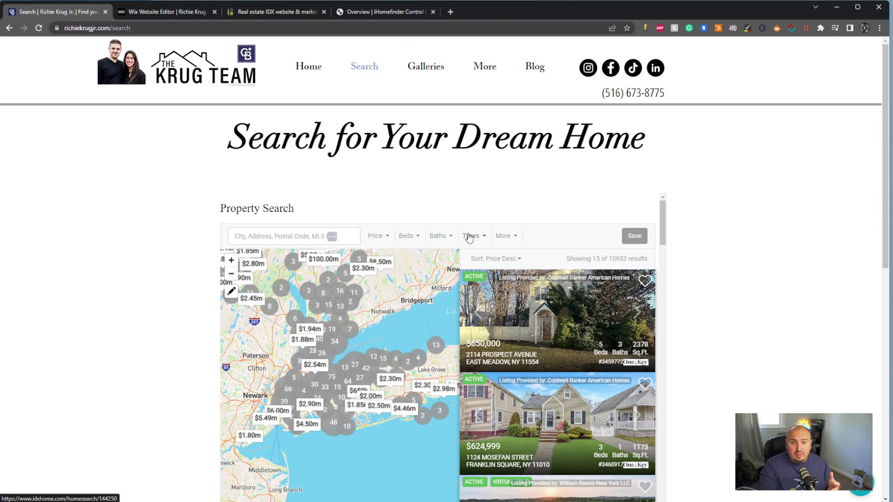
click(189, 13)
Switch the editor from the Home page to the Search page.
scroll(397, 321, down, 2)
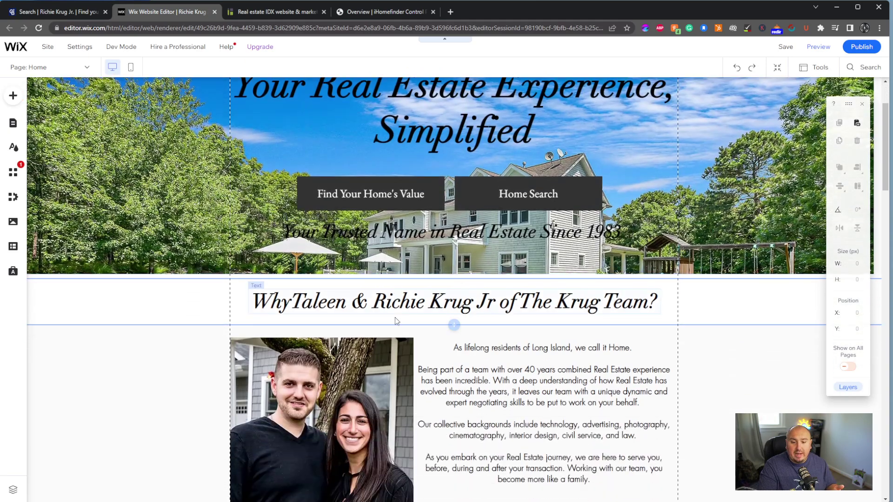
scroll(396, 321, up, 2)
click(13, 123)
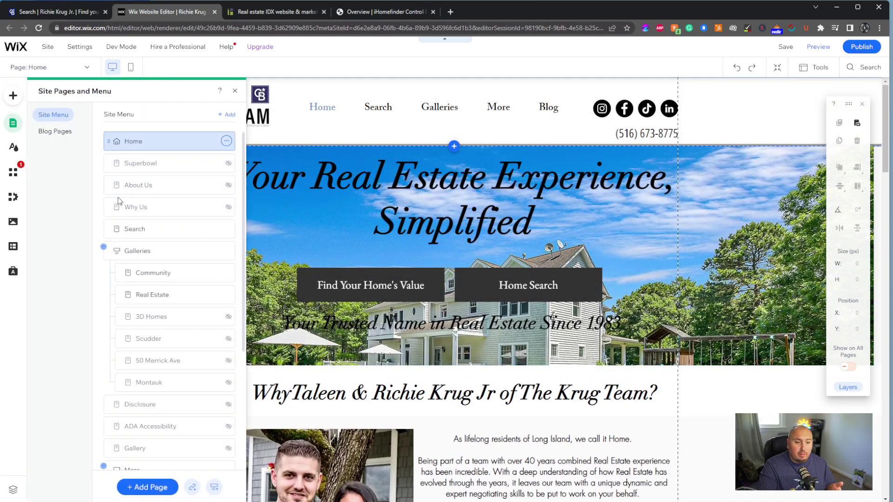
click(148, 228)
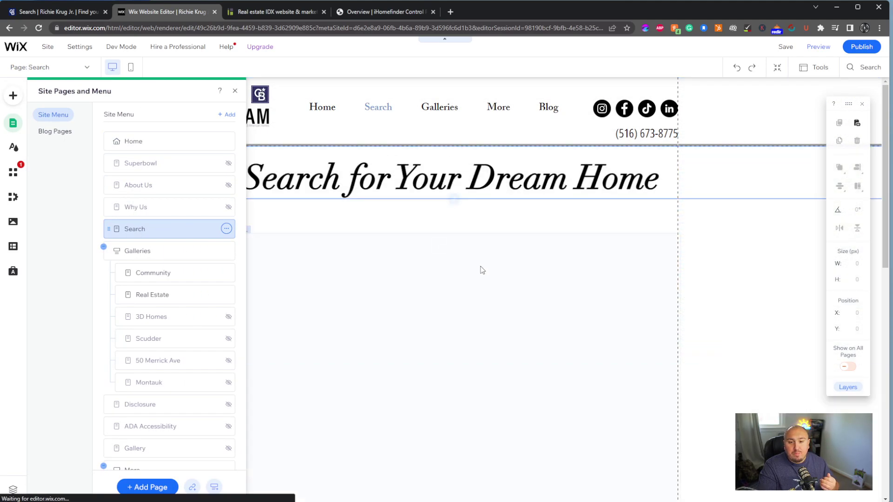
click(484, 281)
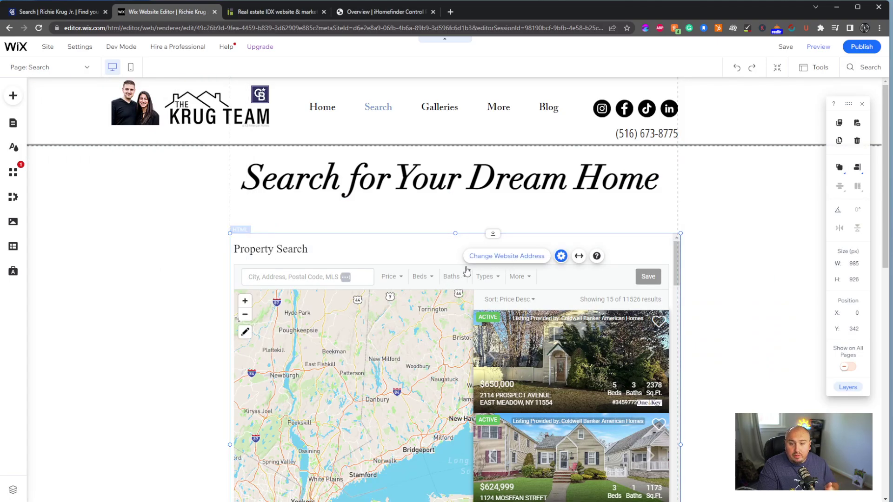
click(509, 257)
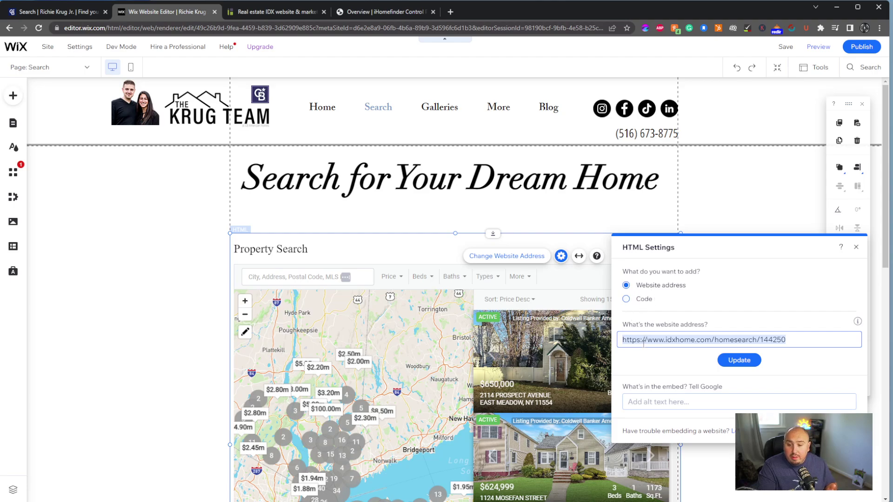
drag(641, 340, 786, 339)
click(786, 340)
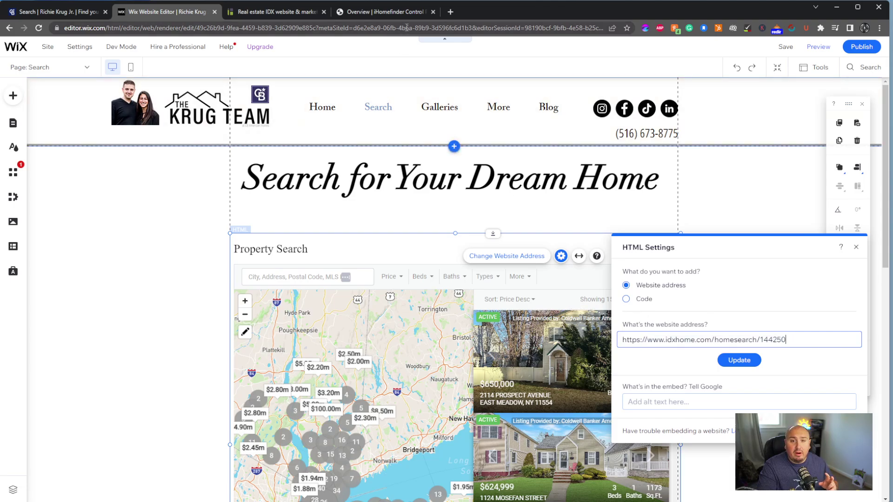
Search Google for 'ihomefinder' in a new tab.
click(450, 13)
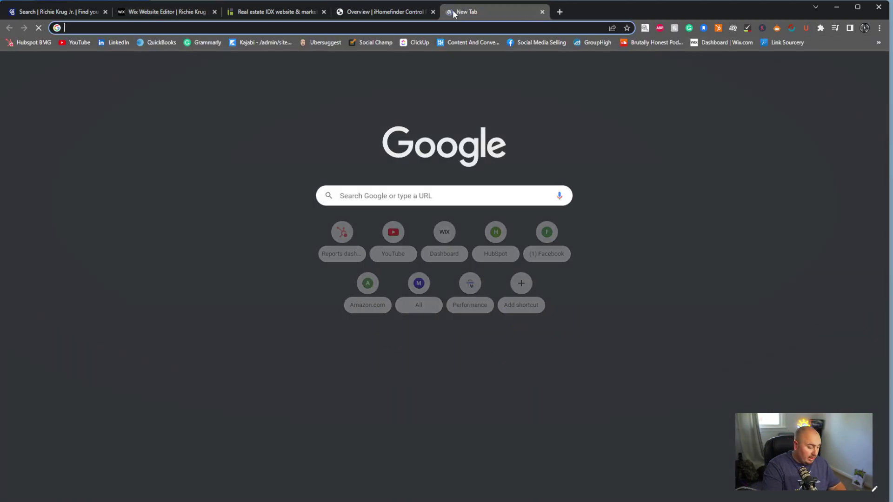
text(ihome)
key(Return)
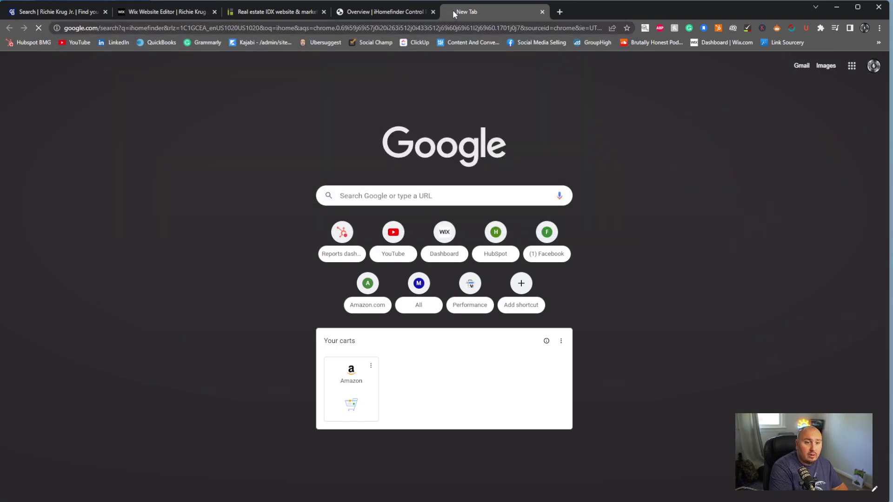
In another tab, search 'idx broker' and open the IDX/MLS by IDX Broker result.
key(ctrl+t)
text(idx)
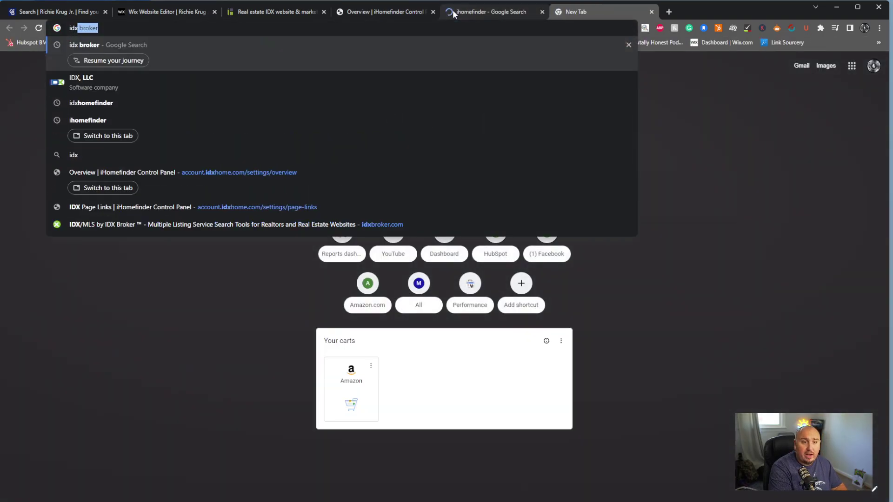
key(Return)
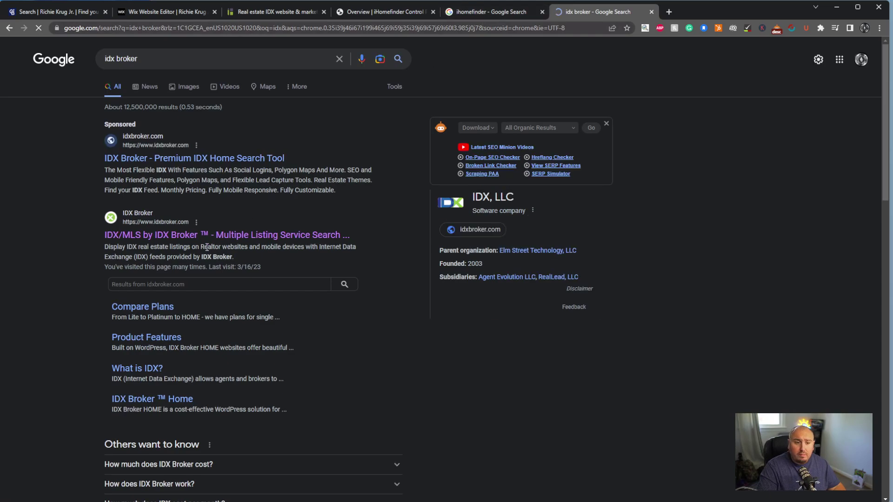
click(239, 236)
click(466, 12)
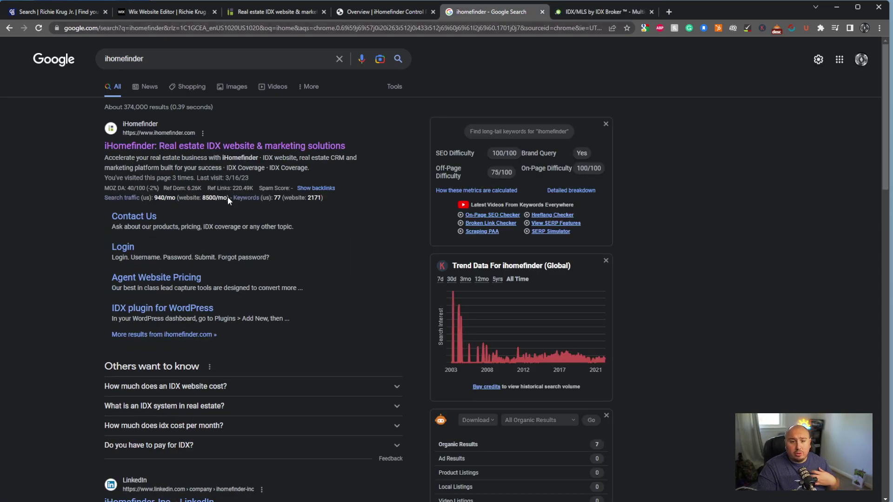
Open ihomefinder.com from the top result, then move to the IDX Broker site.
click(199, 148)
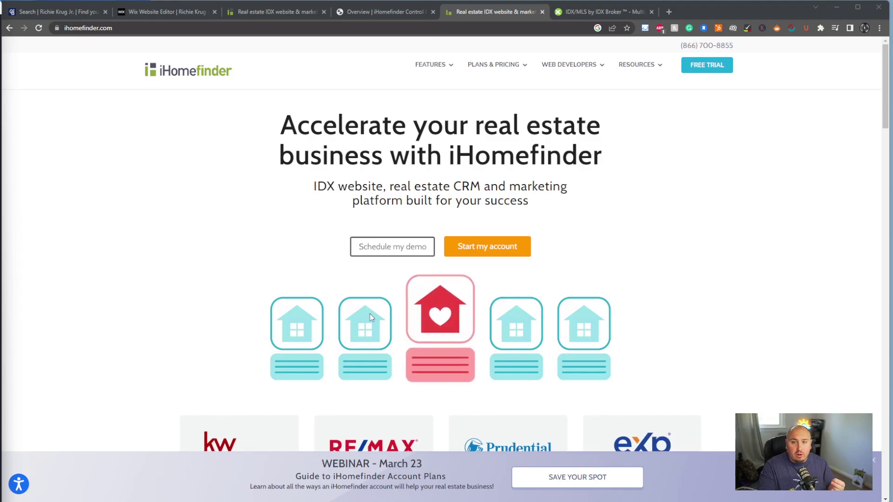
click(584, 11)
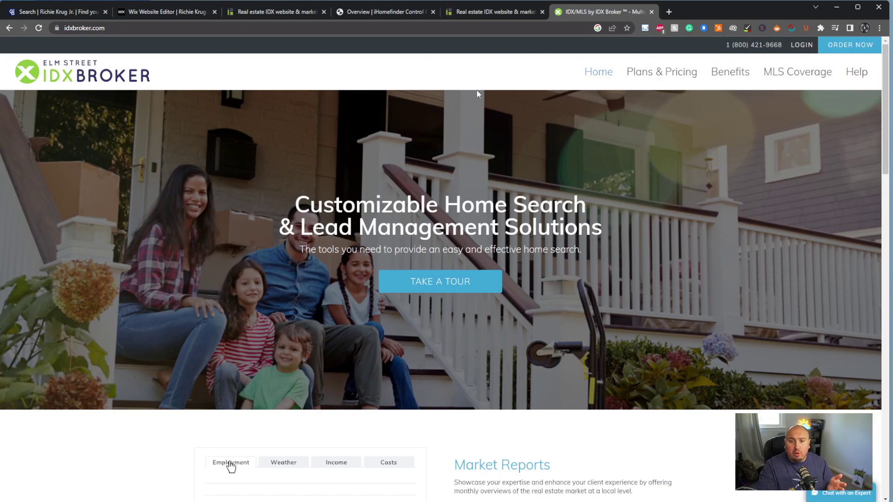
Review IDX Broker's Plans & Pricing menu showing the Lite and Platinum plans.
mouse_move(638, 77)
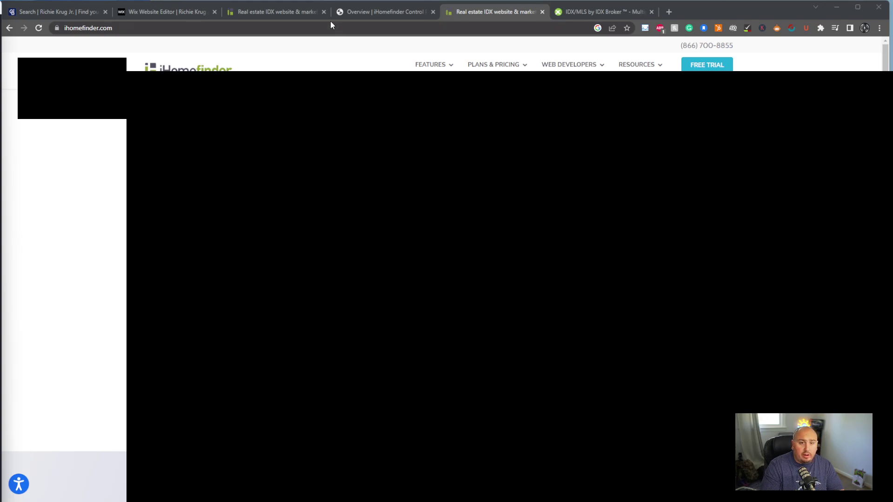
Go to the iHomefinder Control Panel overview and open its IDX Page Links list.
click(361, 13)
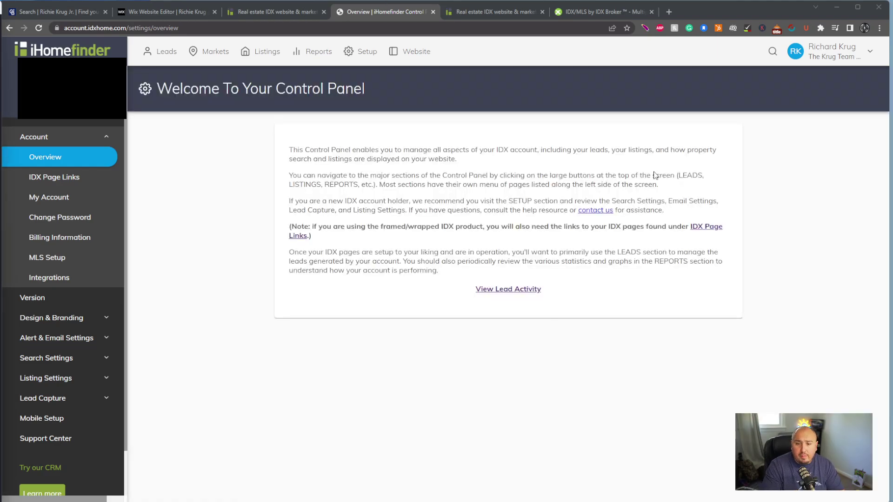
click(707, 228)
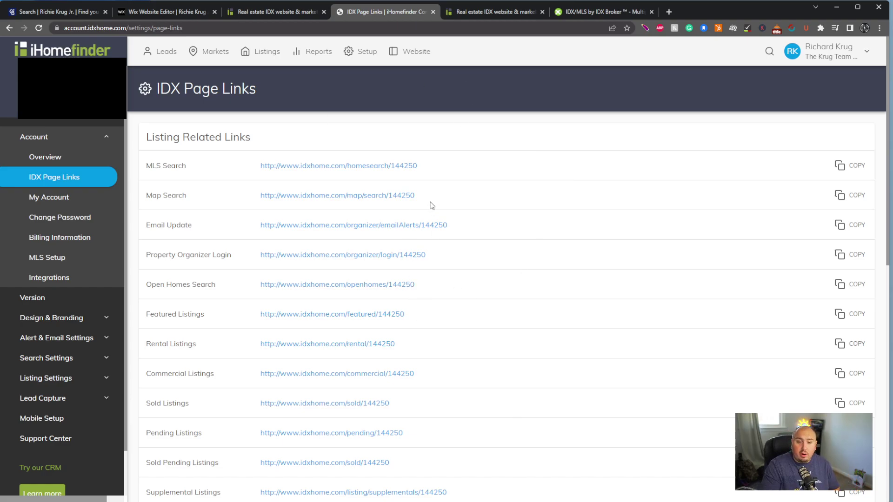
Compare the MLS Search homesearch URL with the Wix embed address, then review the link sections.
click(165, 12)
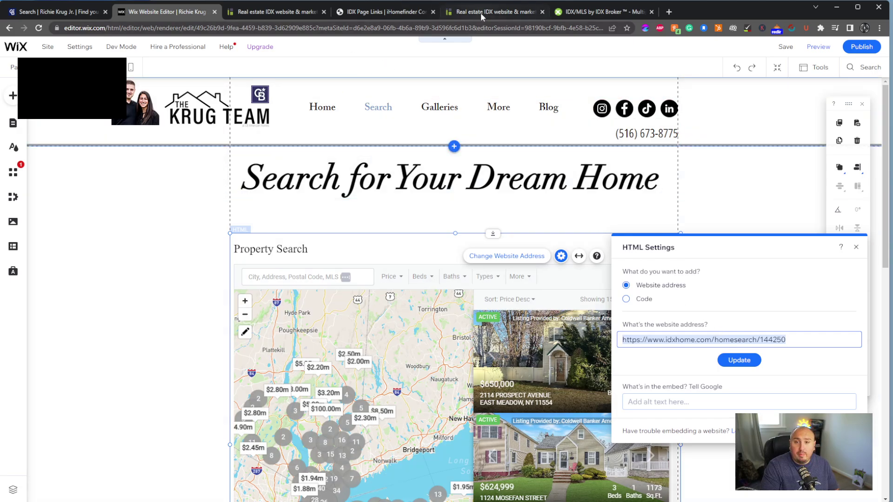
click(390, 13)
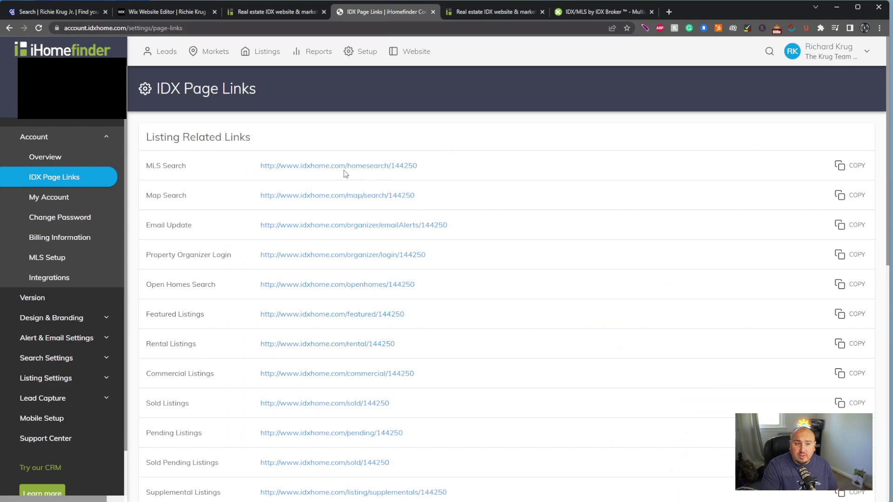
scroll(385, 426, down, 5)
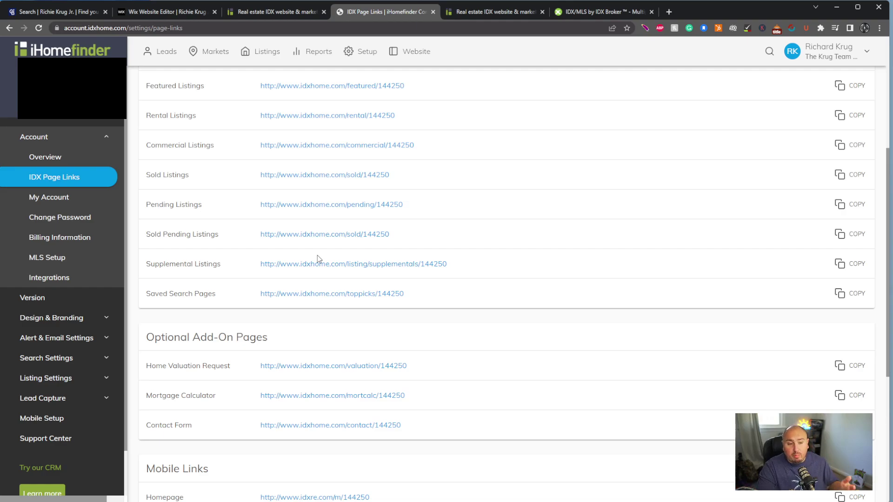
scroll(325, 261, down, 3)
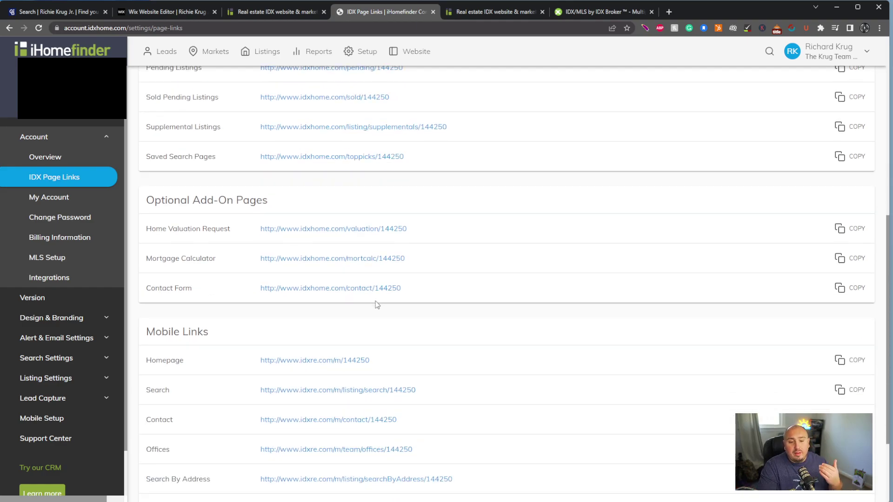
scroll(376, 304, down, 2)
scroll(389, 293, up, 3)
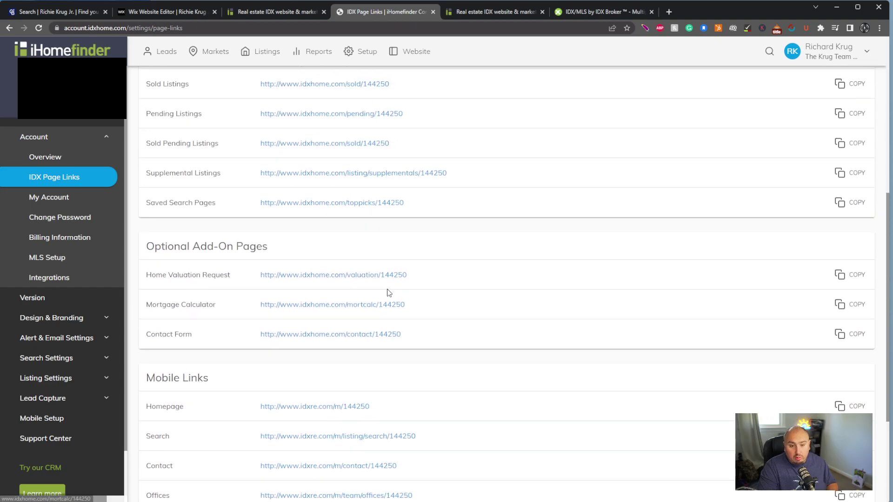
scroll(389, 293, up, 7)
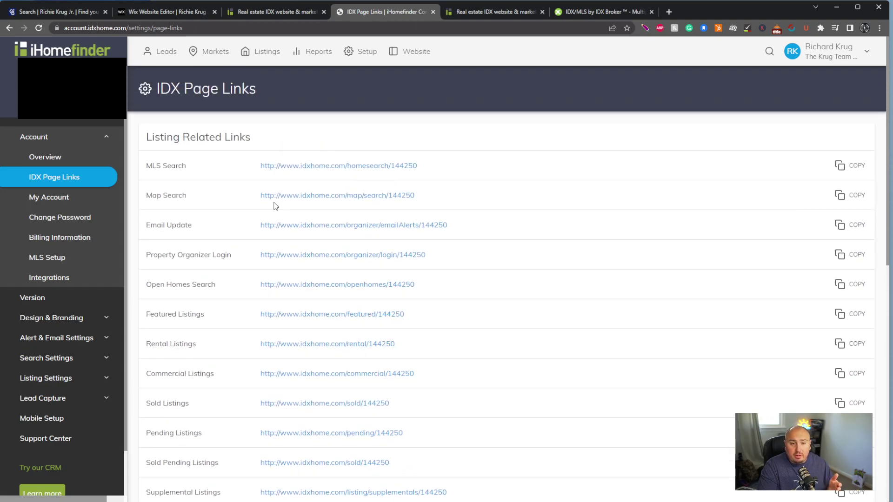